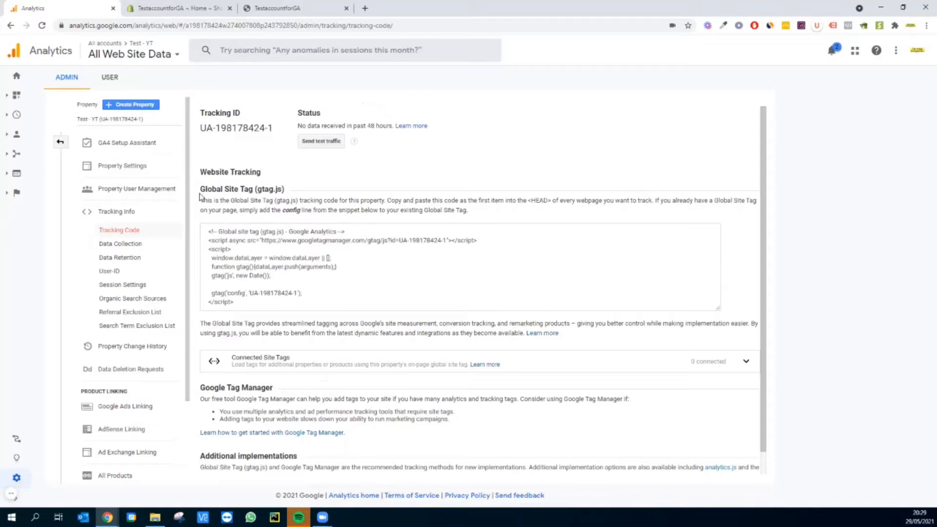
Copy the complete Global Site Tag (gtag.js) tracking code of the property.
click(309, 274)
key(ctrl+a)
key(ctrl+c)
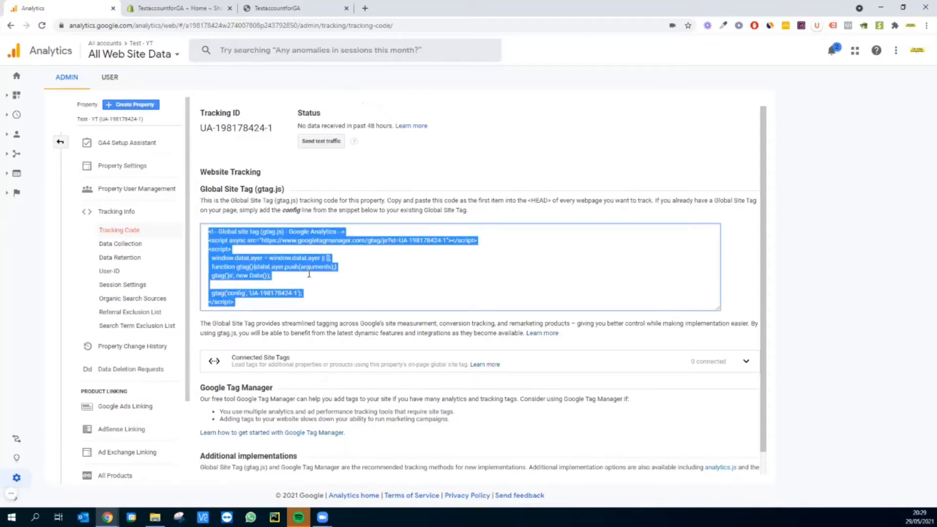
Switch to the Shopify admin and open the online store's Preferences at the Google Analytics section.
click(209, 5)
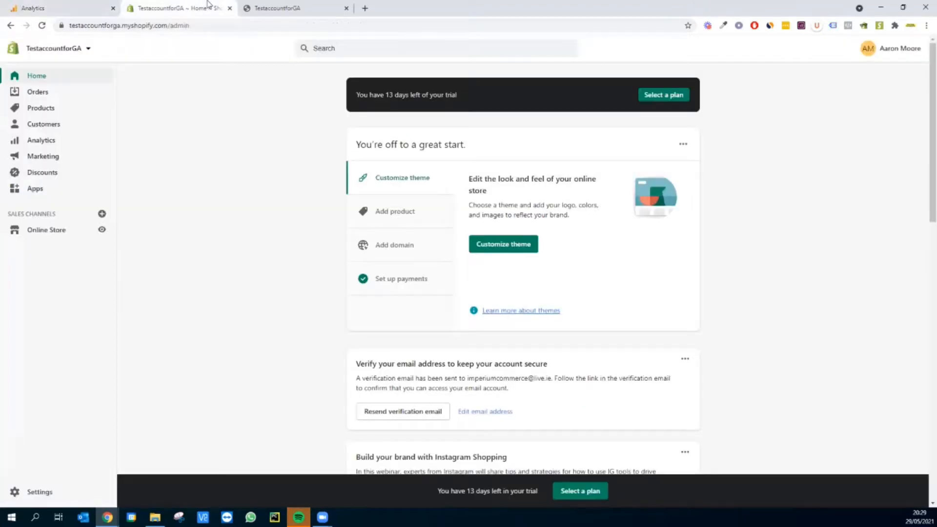
click(42, 235)
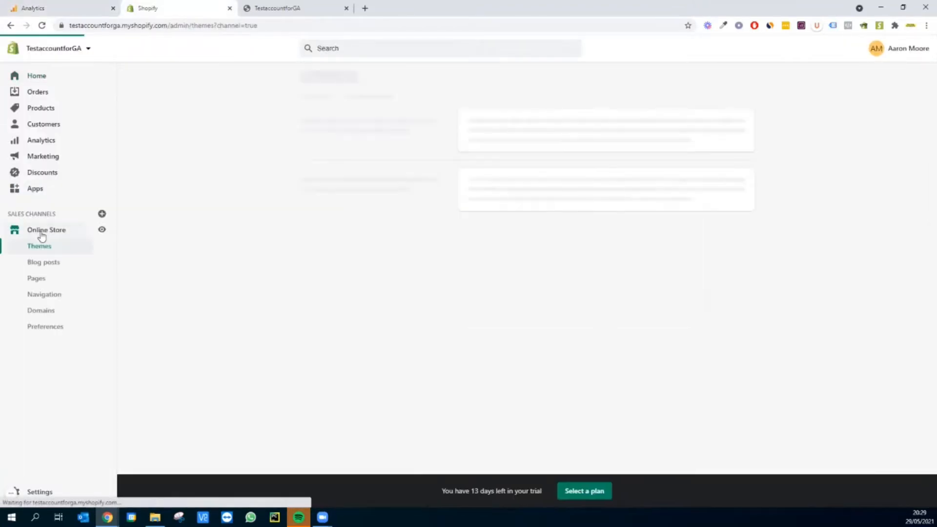
click(56, 328)
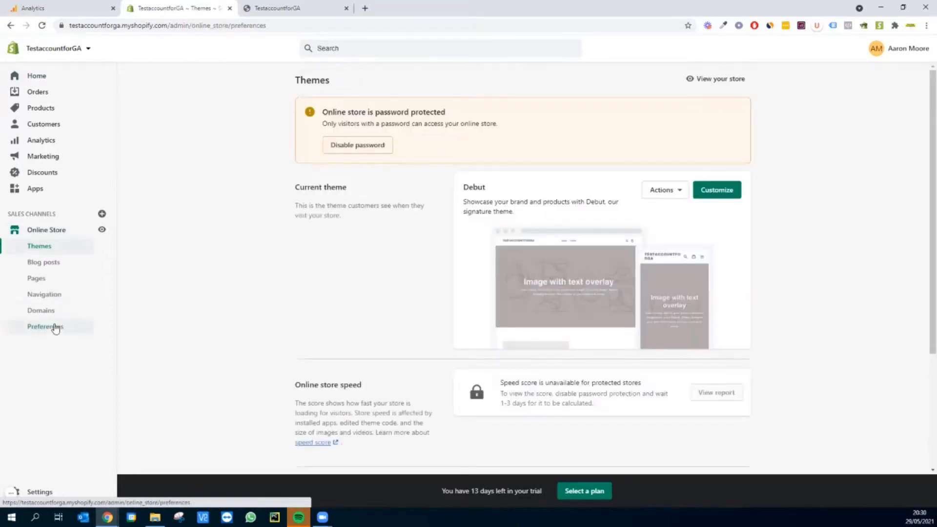
scroll(433, 192, down, 4)
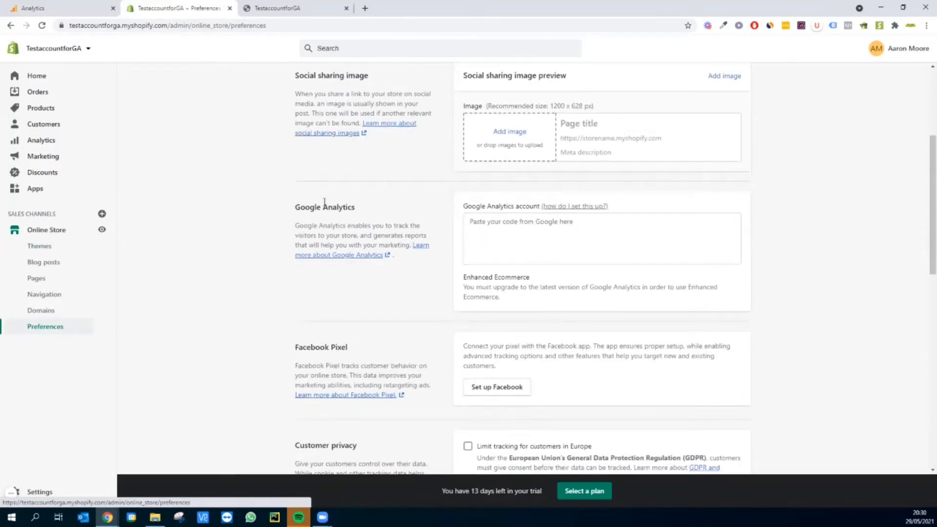
Paste the copied tracking code into the Google Analytics account field and save, and enable and save Use Enhanced Ecommerce.
triple_click(291, 211)
double_click(341, 208)
click(320, 207)
click(552, 241)
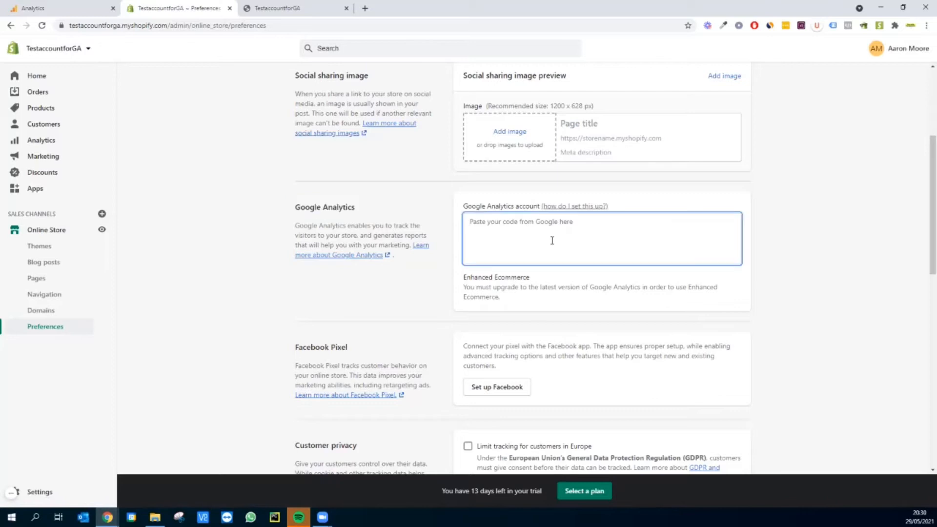
key(ctrl+v)
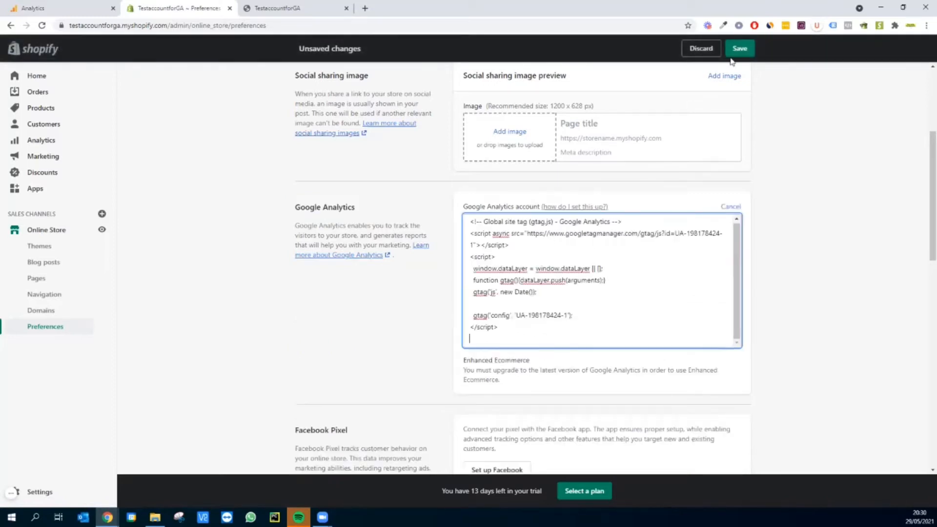
click(741, 49)
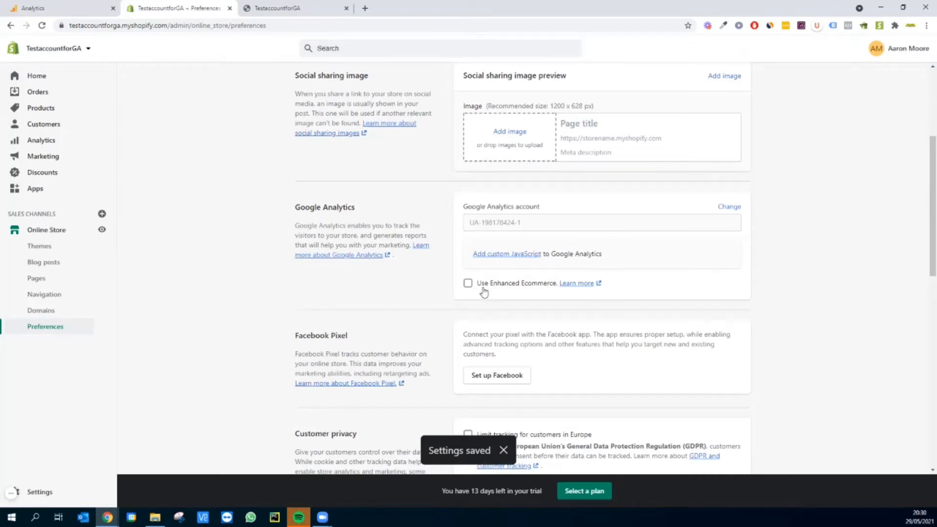
click(468, 283)
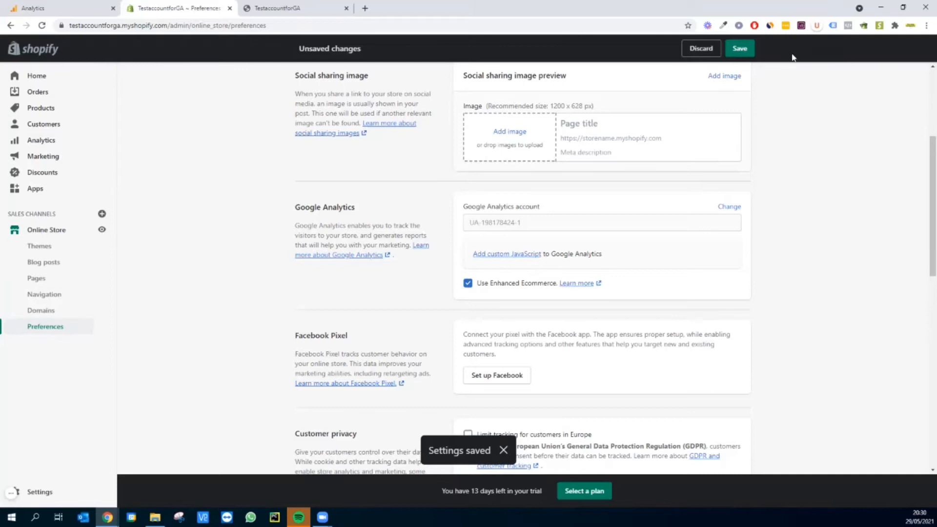
click(741, 49)
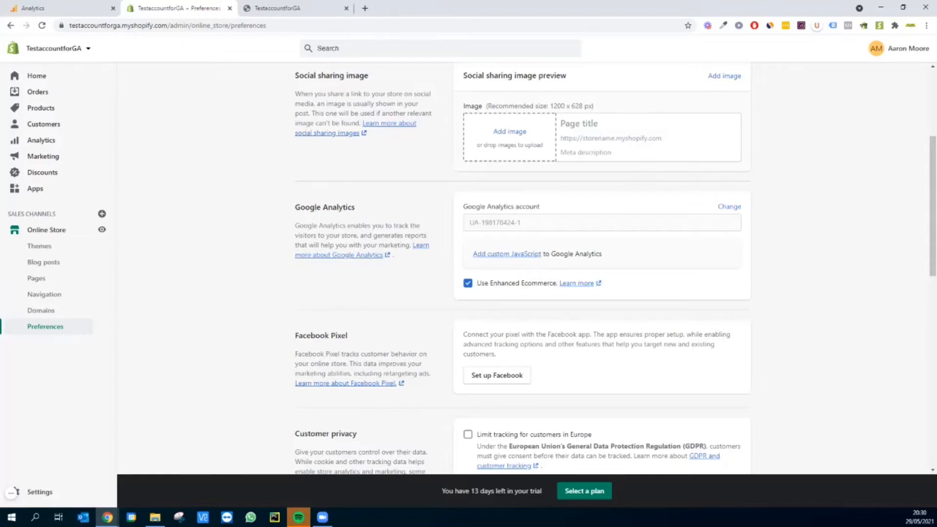
Reopen the live storefront from the Shopify admin and check the active users on Google Analytics Home.
click(102, 4)
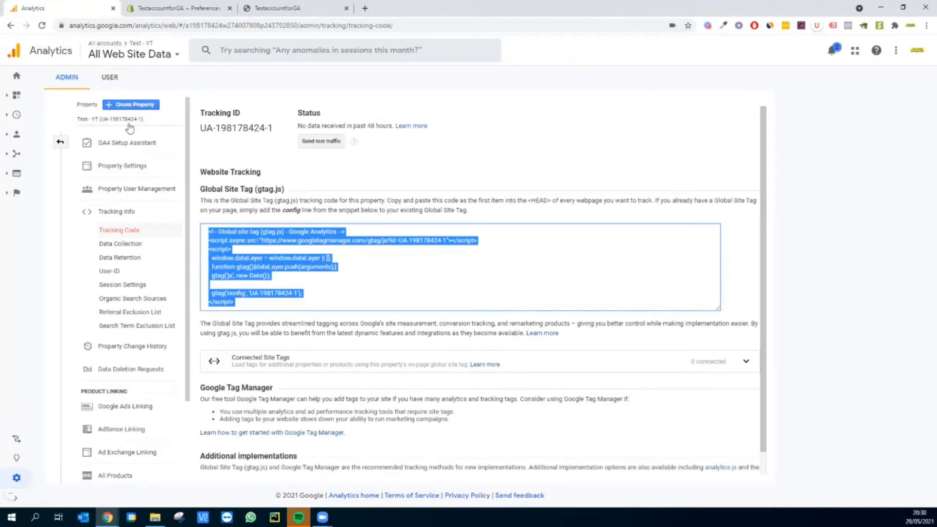
click(18, 78)
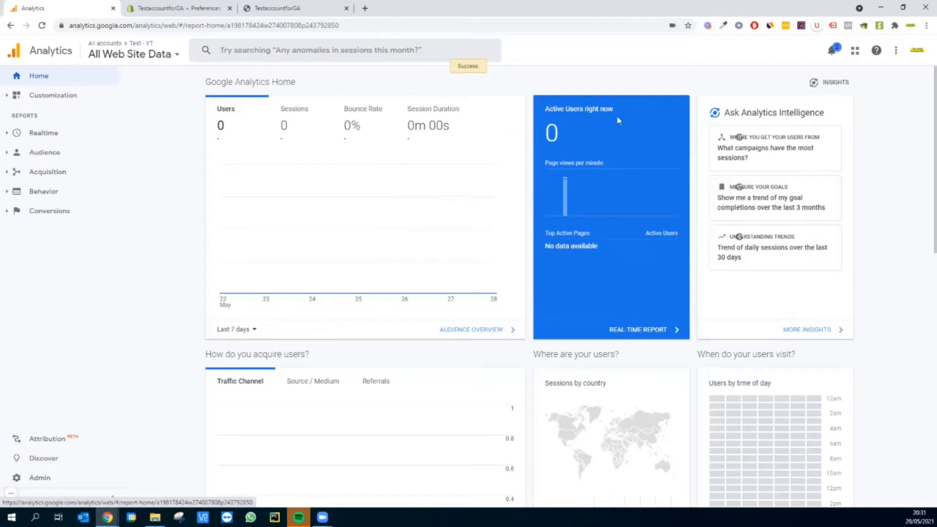
middle_click(318, 7)
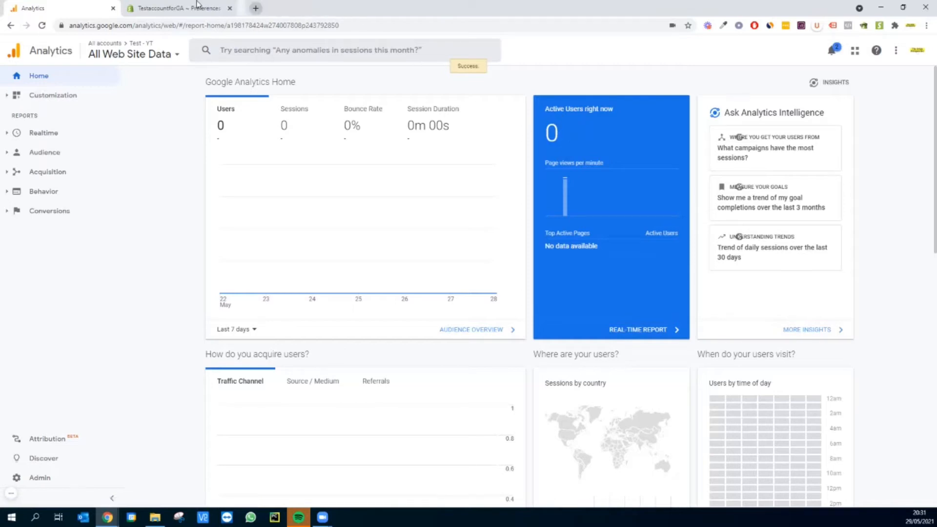
click(167, 6)
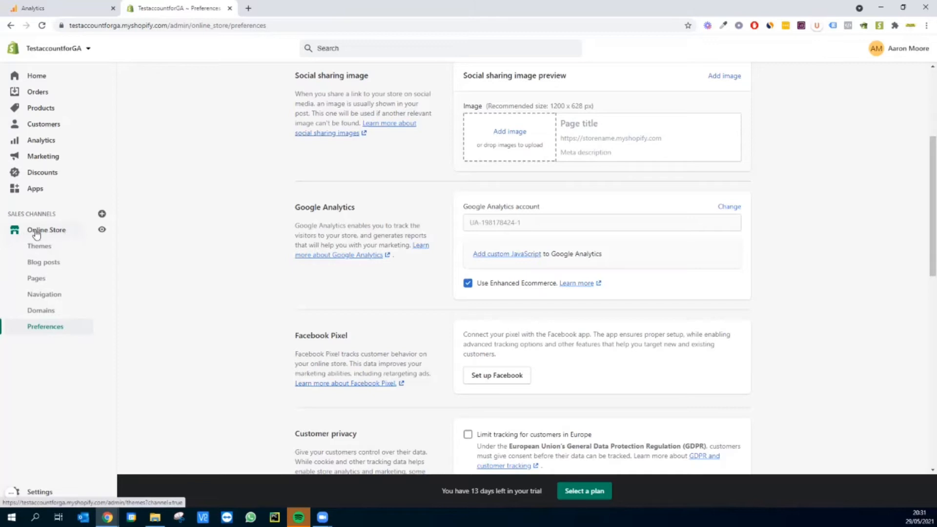
click(102, 230)
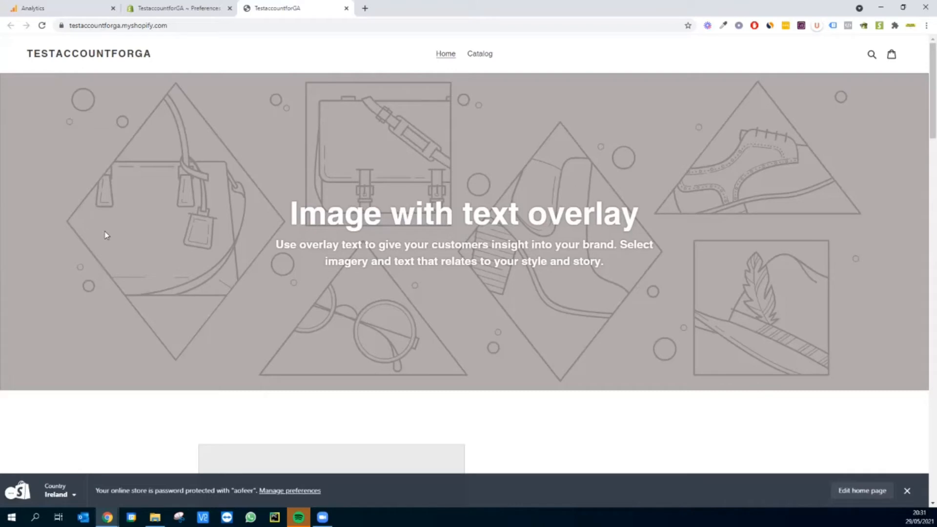
click(32, 4)
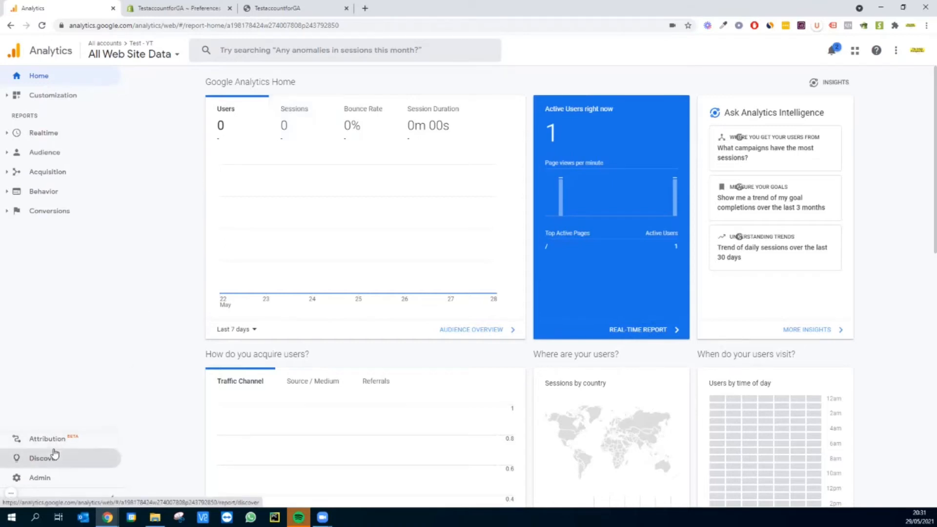
Start a new goal in the All Web Site Data view using the Buy tickets template.
click(37, 479)
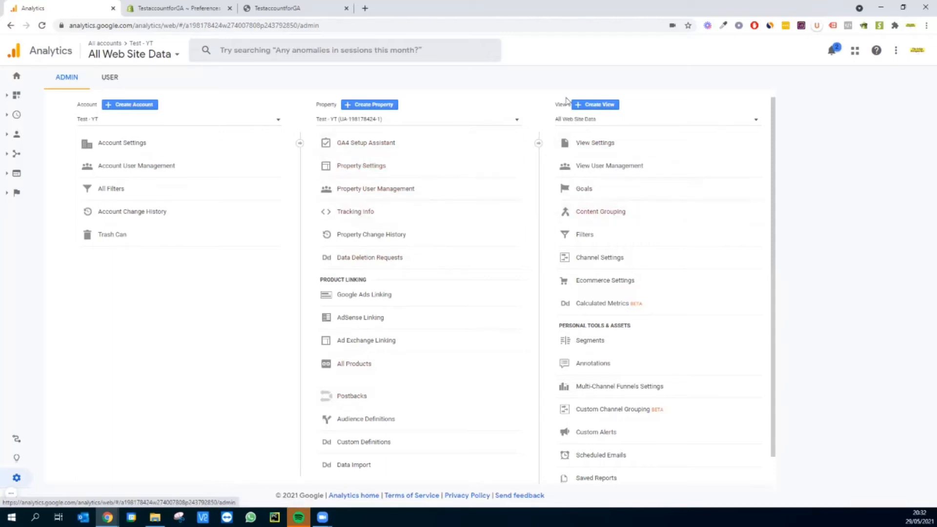
click(590, 191)
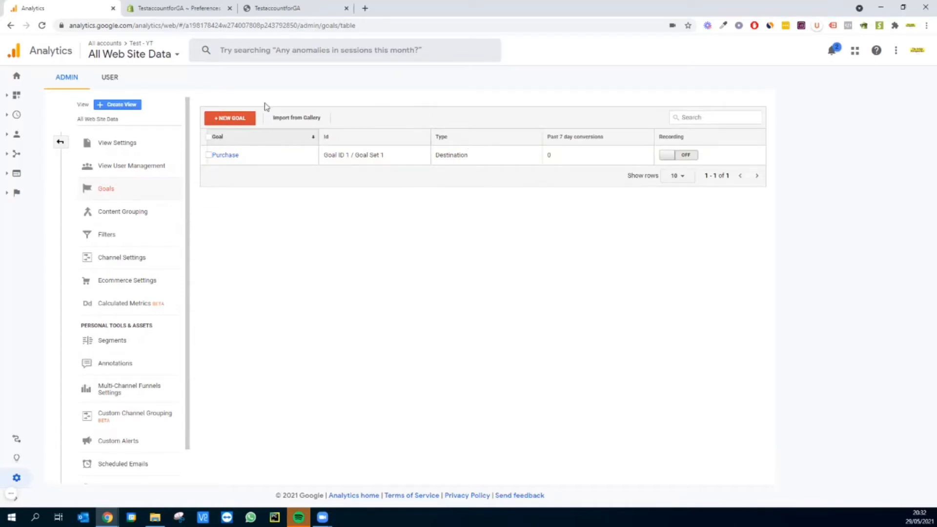
click(231, 120)
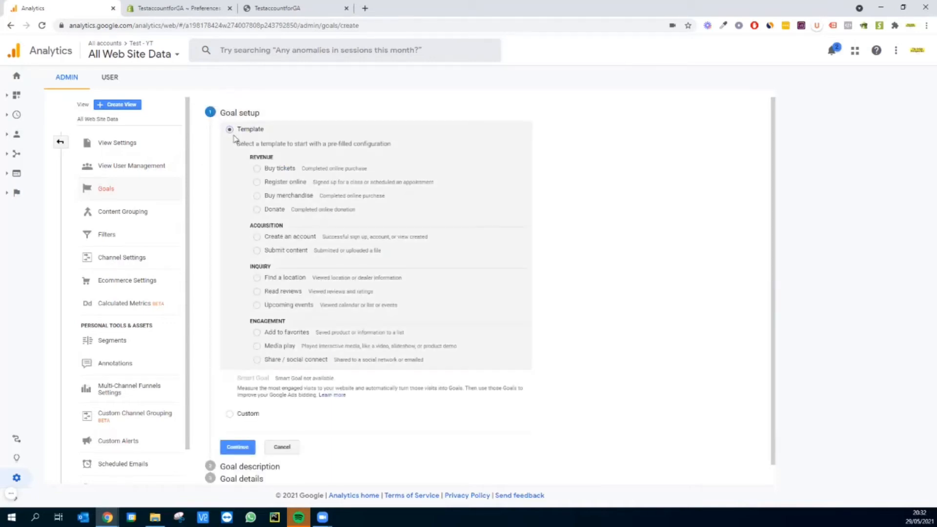
click(256, 169)
scroll(261, 185, down, 1)
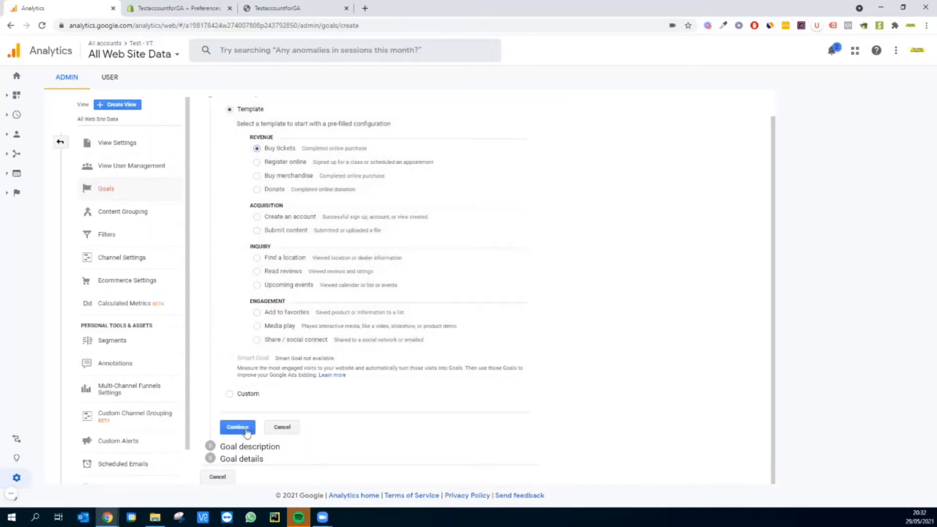
click(238, 428)
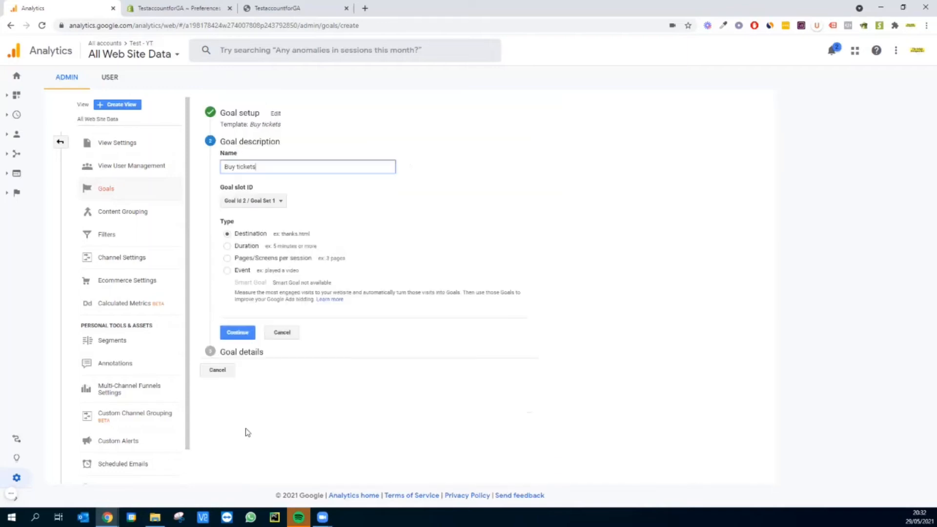
Name the goal Purchase, keep Destination as its type, and continue to the goal details.
triple_click(265, 166)
text(Purchase)
click(345, 198)
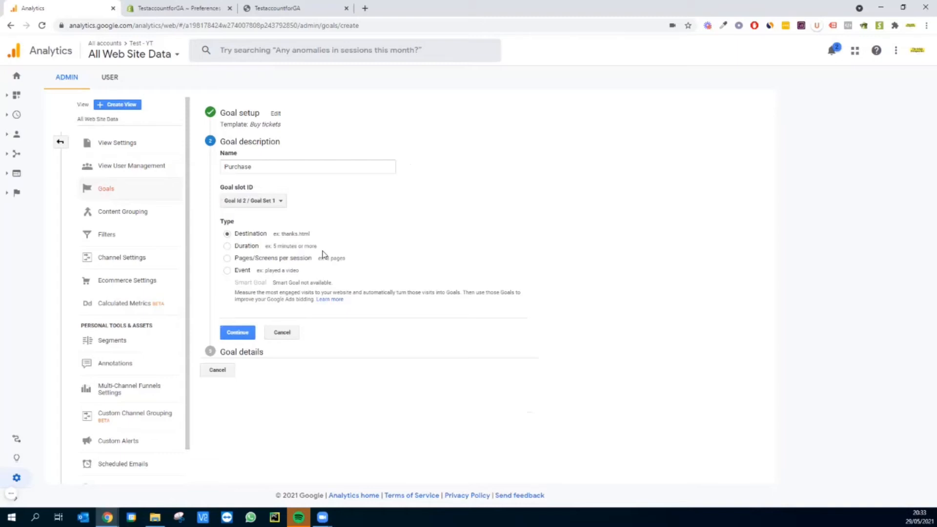
click(243, 336)
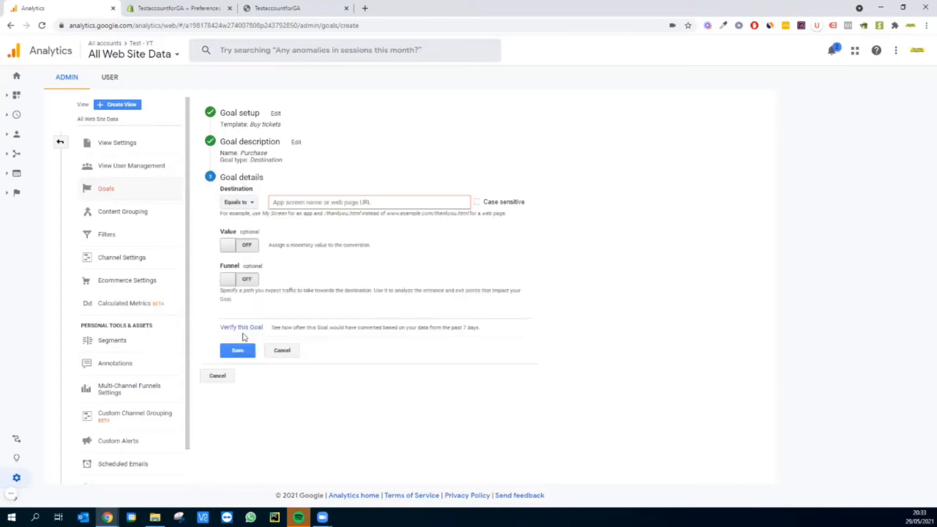
Set the goal's destination to Equals to /checkout/thank_you.
click(256, 207)
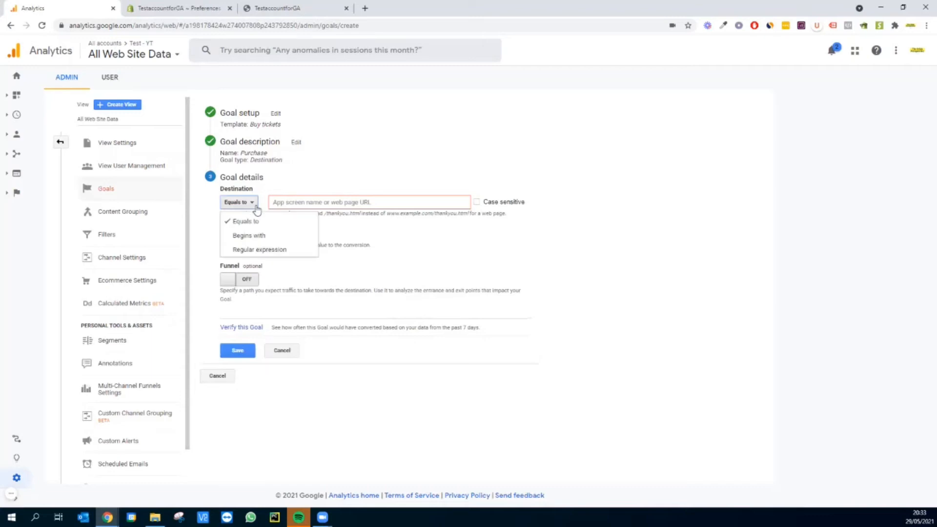
click(248, 208)
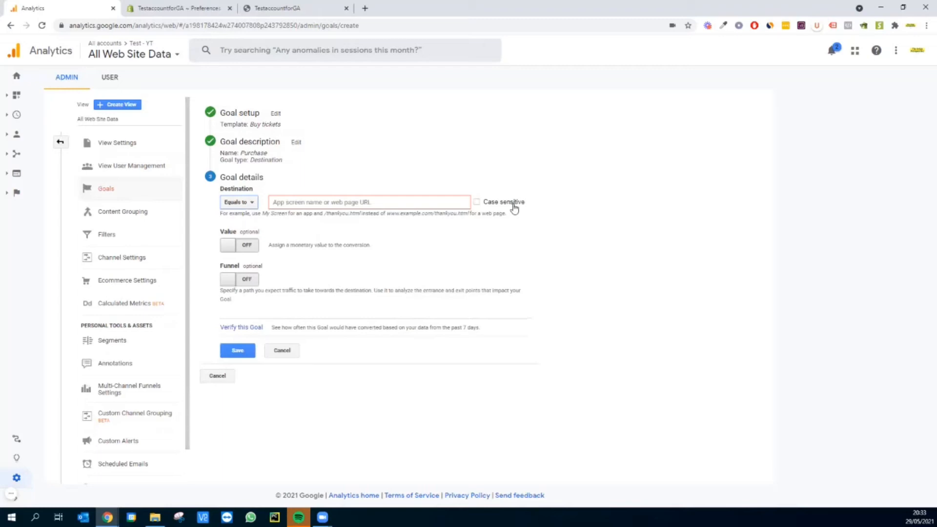
click(296, 200)
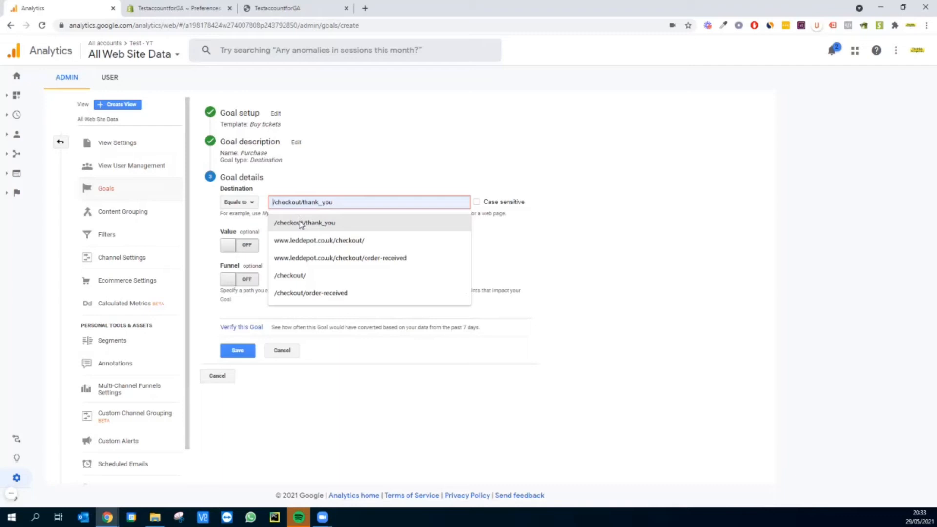
click(301, 224)
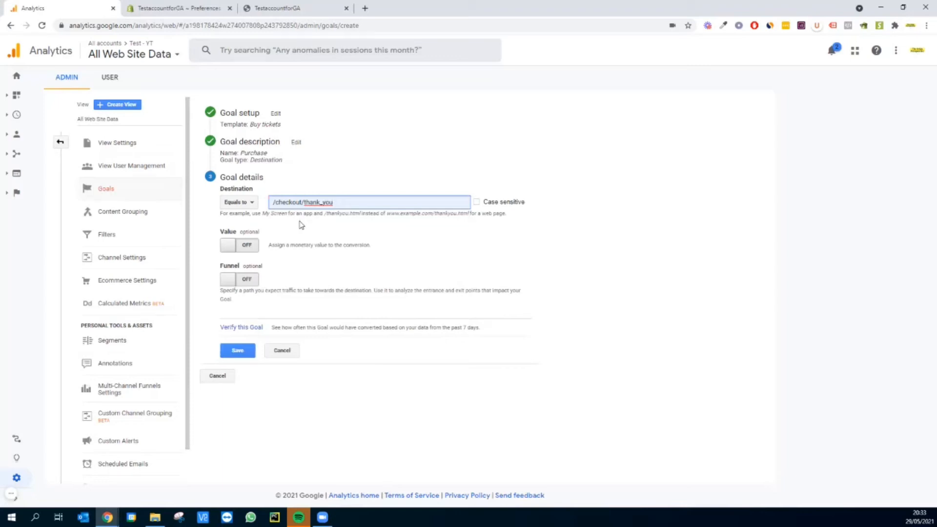
Enable the goal's funnel and name its first step "home page".
click(234, 282)
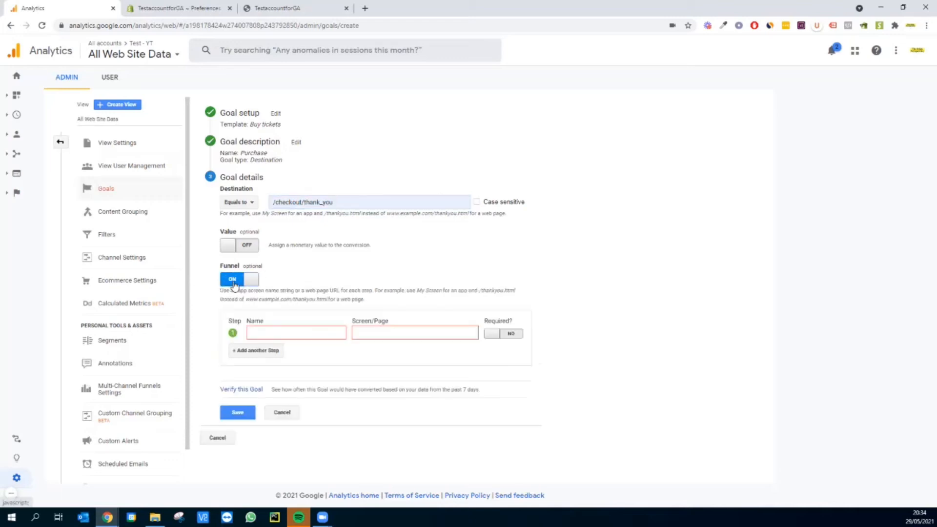
click(299, 333)
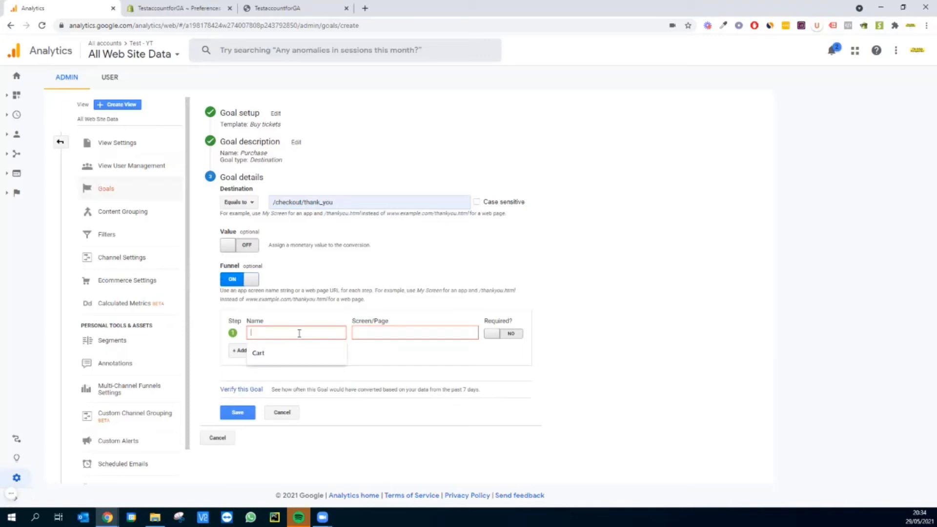
text(hio)
text(ome)
text( page)
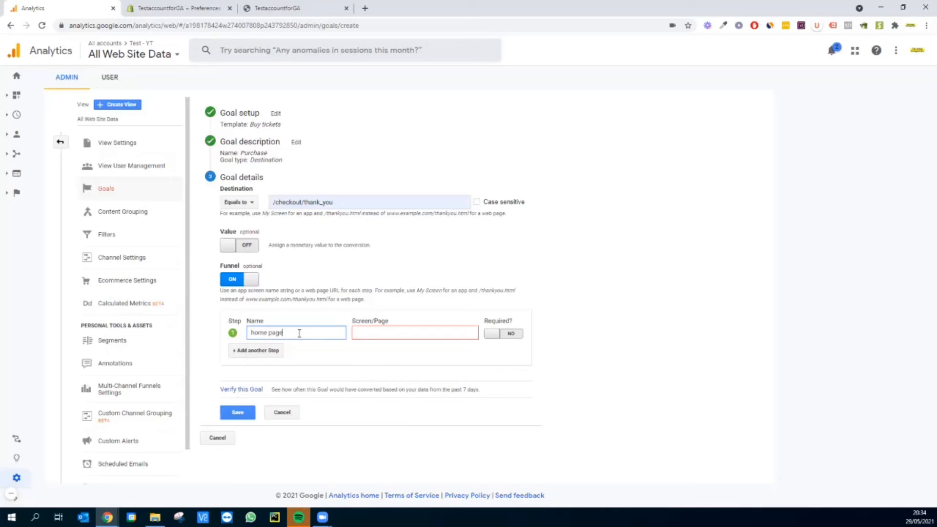
Add two more funnel steps named "product page" and "checkout".
click(278, 350)
click(280, 351)
text(product page)
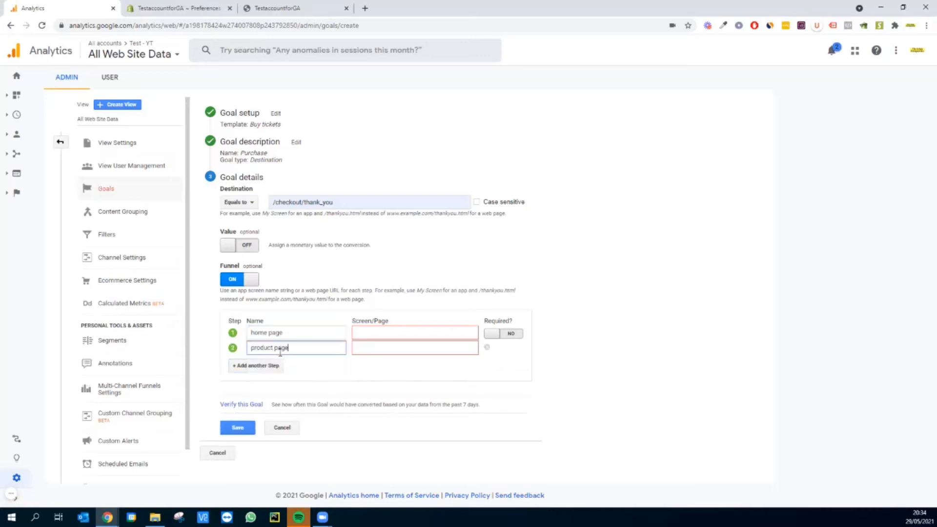
click(248, 370)
click(263, 364)
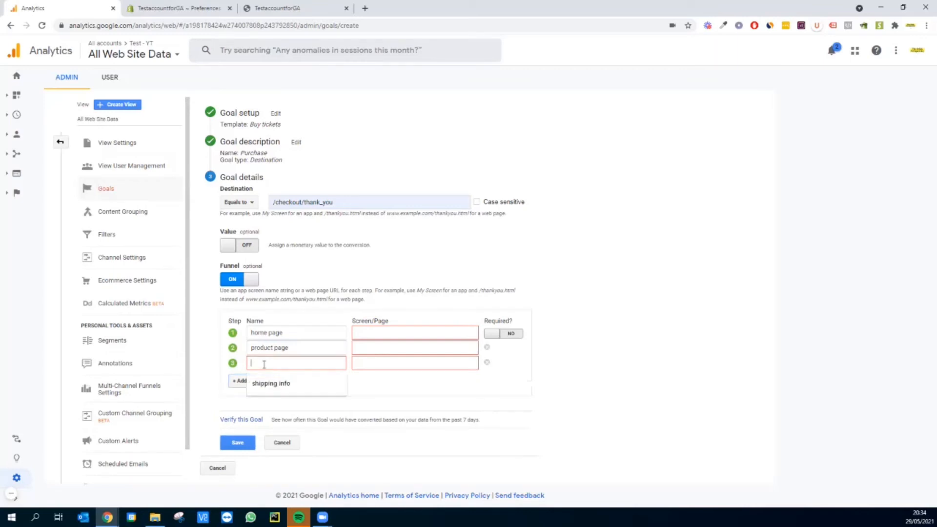
text(checkout)
click(248, 380)
click(265, 379)
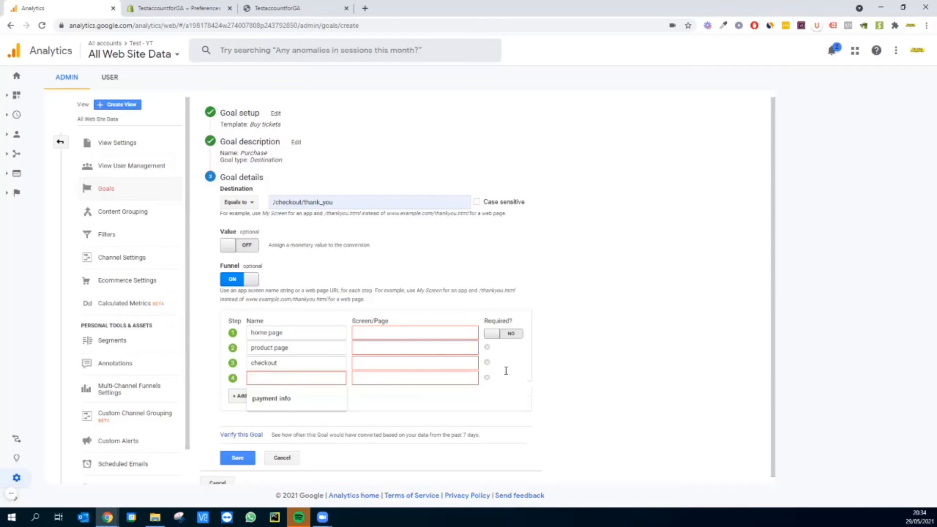
click(552, 356)
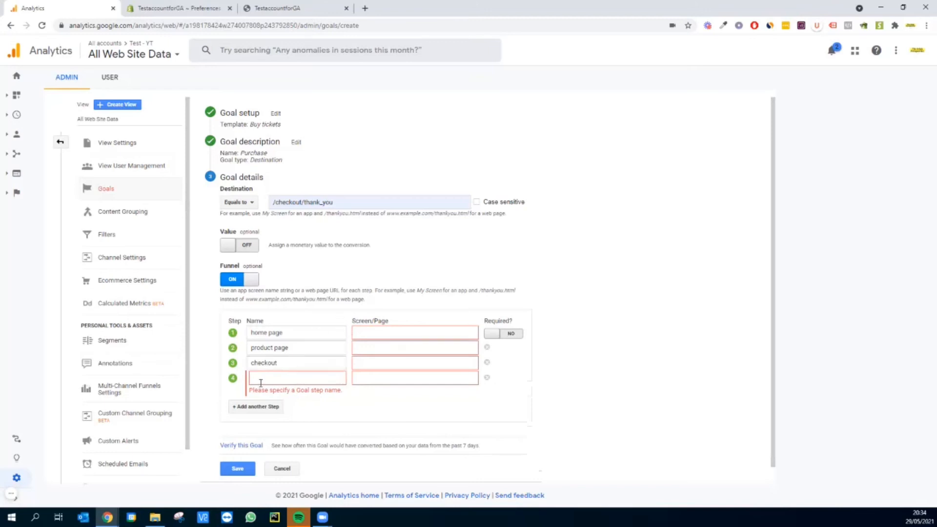
click(487, 378)
Set the funnel pages to /cart for the home page, /checkout/contact_information for the product page, and /checkout/shipping for checkout.
click(391, 331)
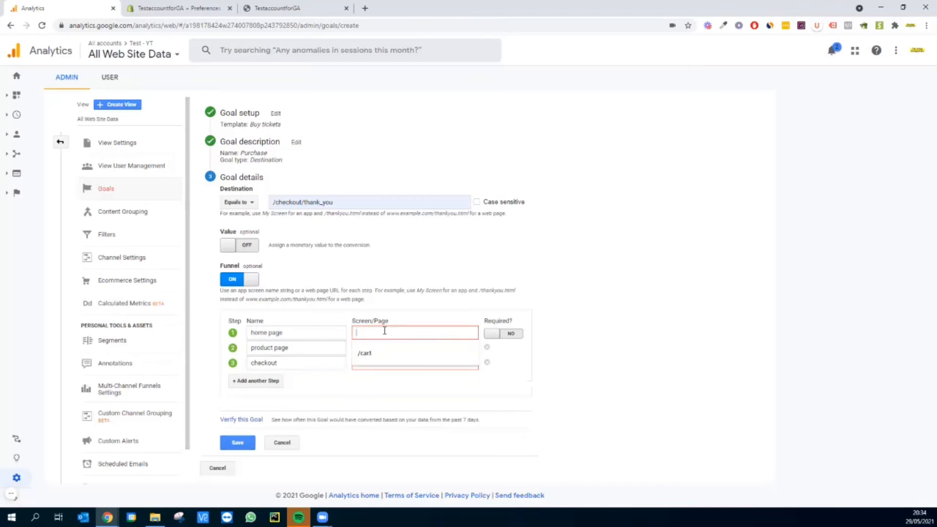
click(307, 349)
click(364, 358)
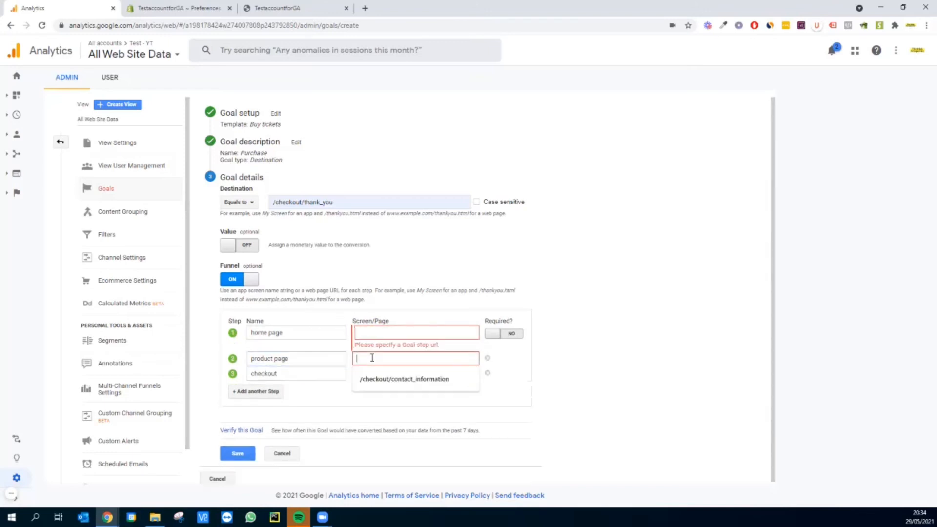
click(366, 384)
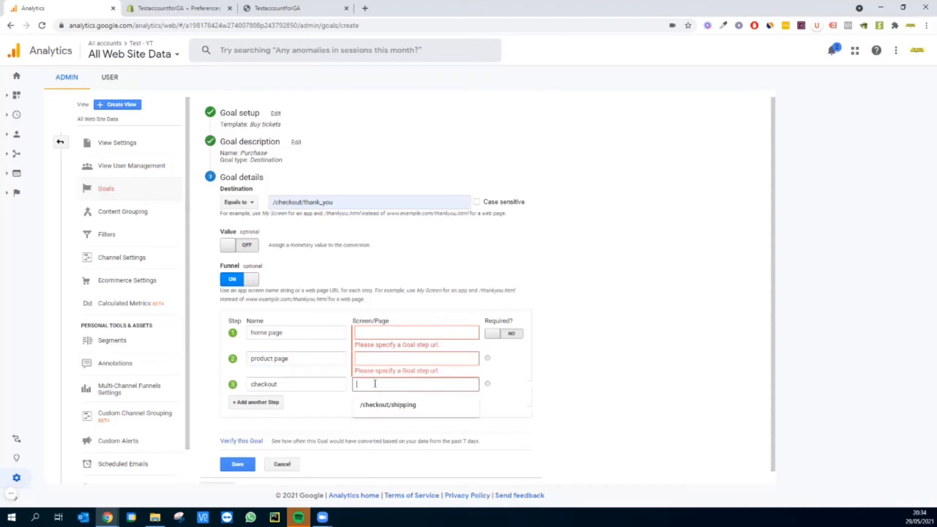
click(398, 404)
click(401, 361)
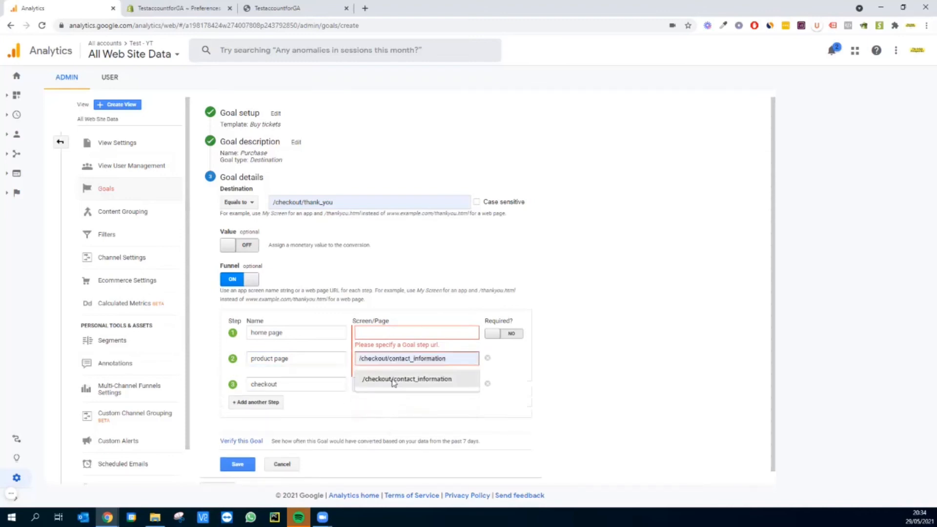
click(393, 380)
click(390, 331)
click(398, 355)
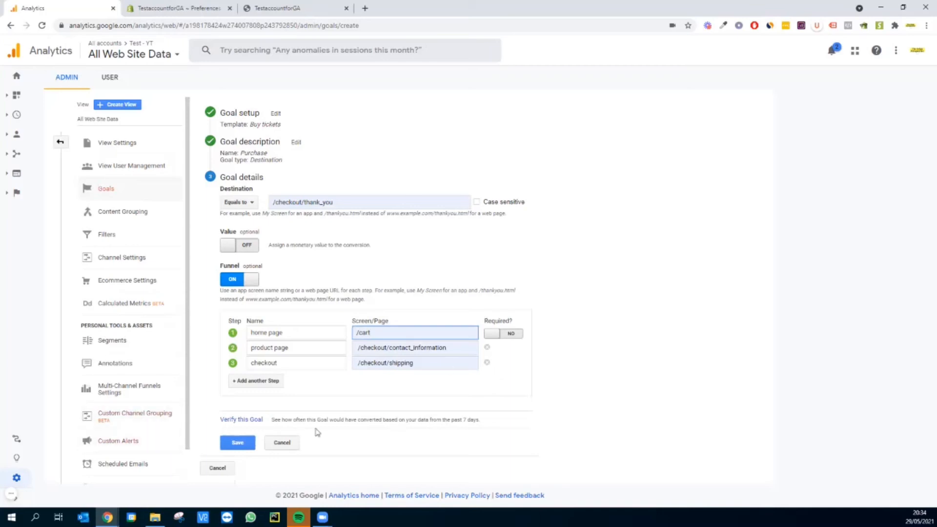
Turn off the optional funnel and save the Purchase goal.
click(245, 285)
click(248, 353)
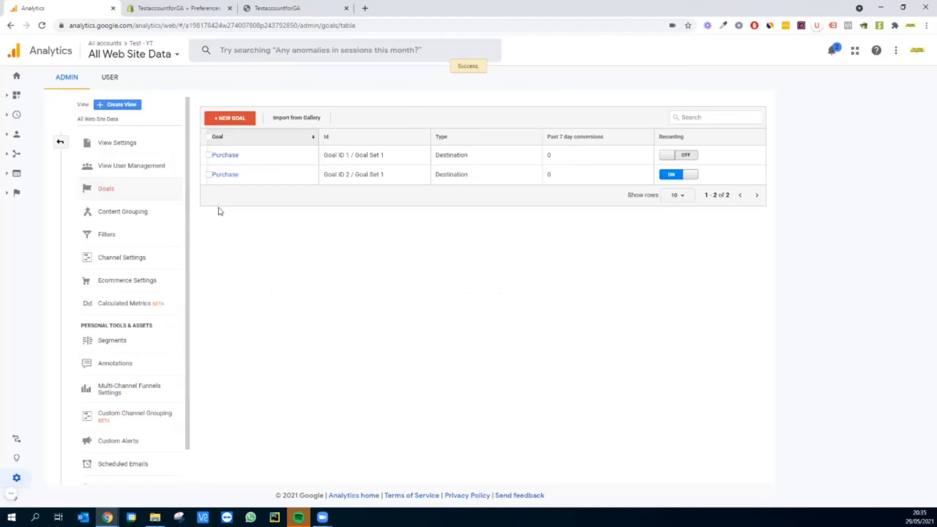
View the Goals Overview report under Conversions and the Funnel Visualization report for the Purchase goal.
click(11, 76)
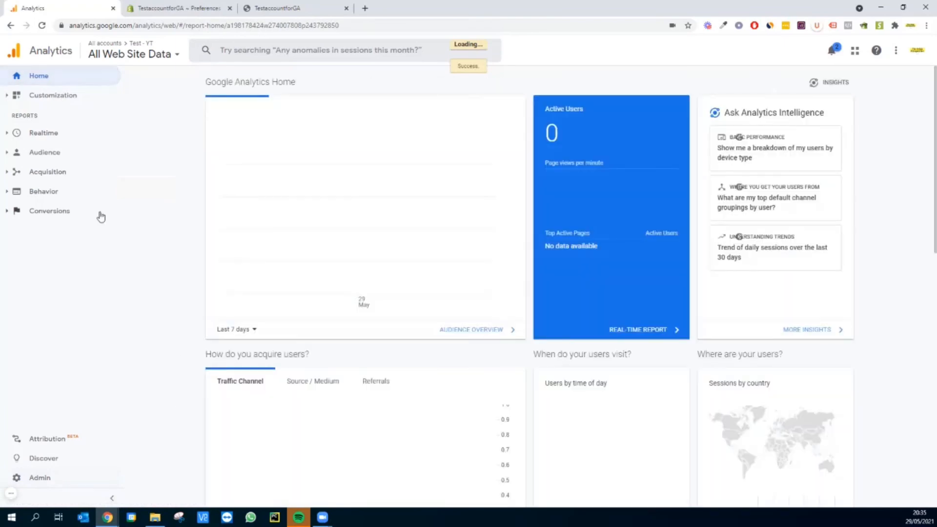
click(8, 213)
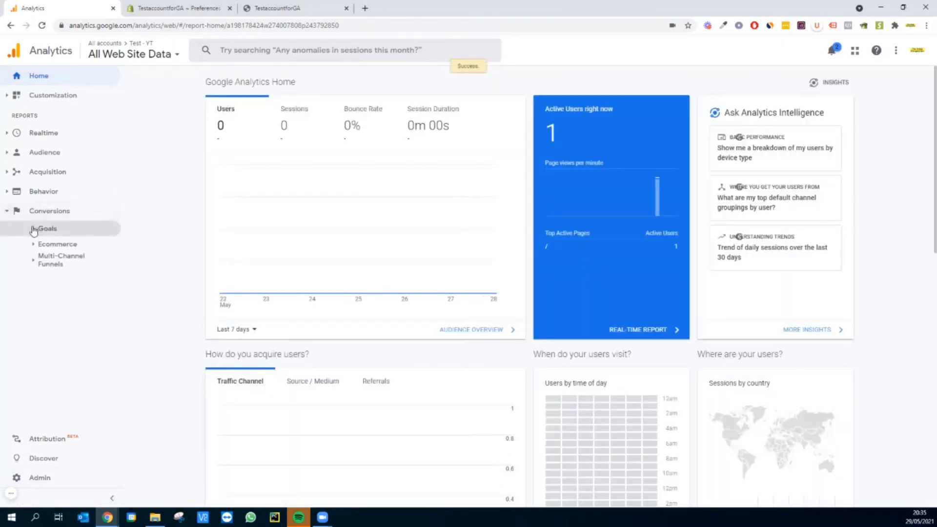
click(34, 229)
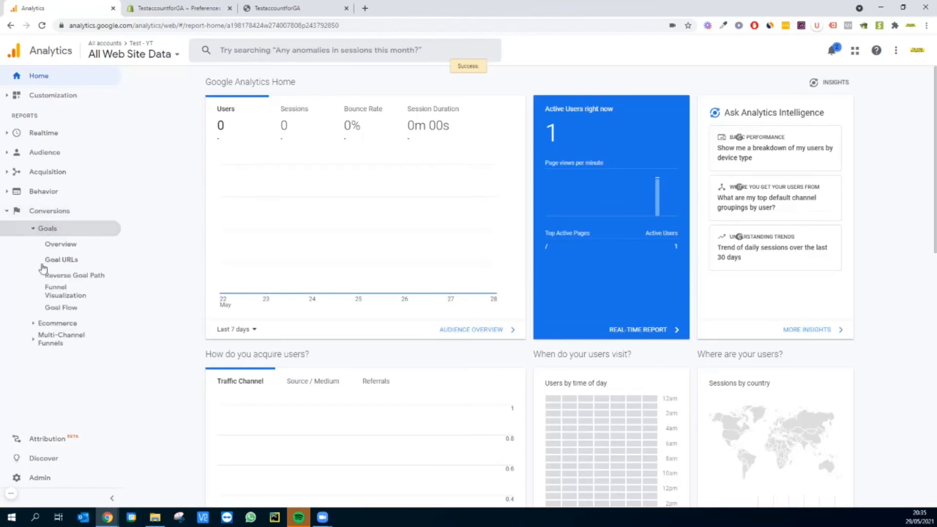
click(70, 243)
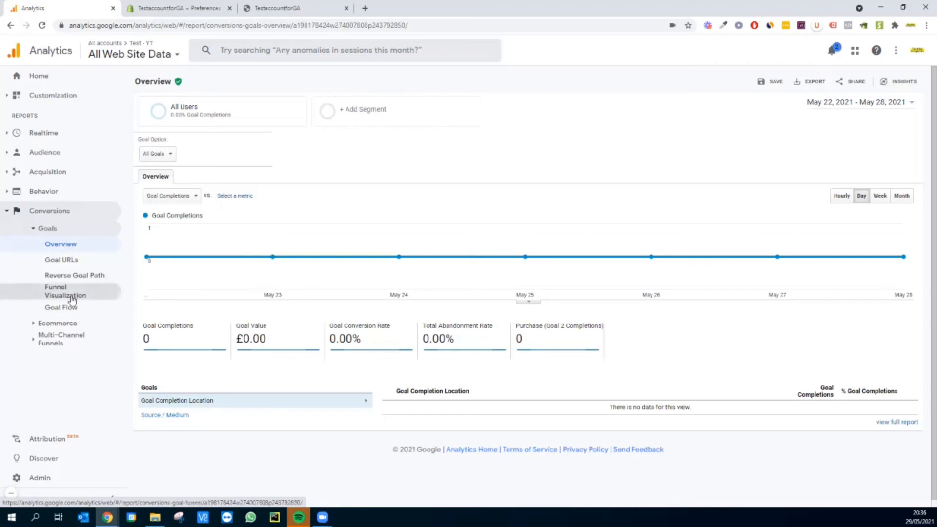
click(40, 296)
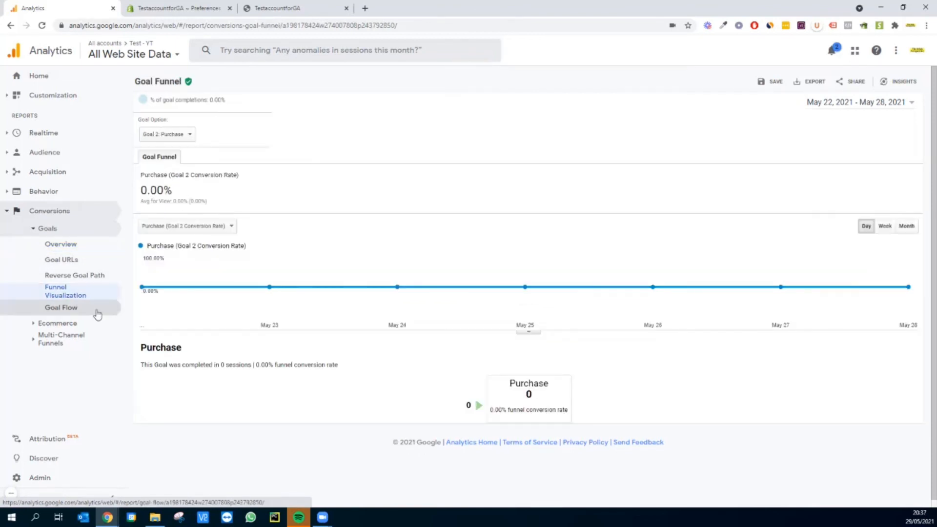